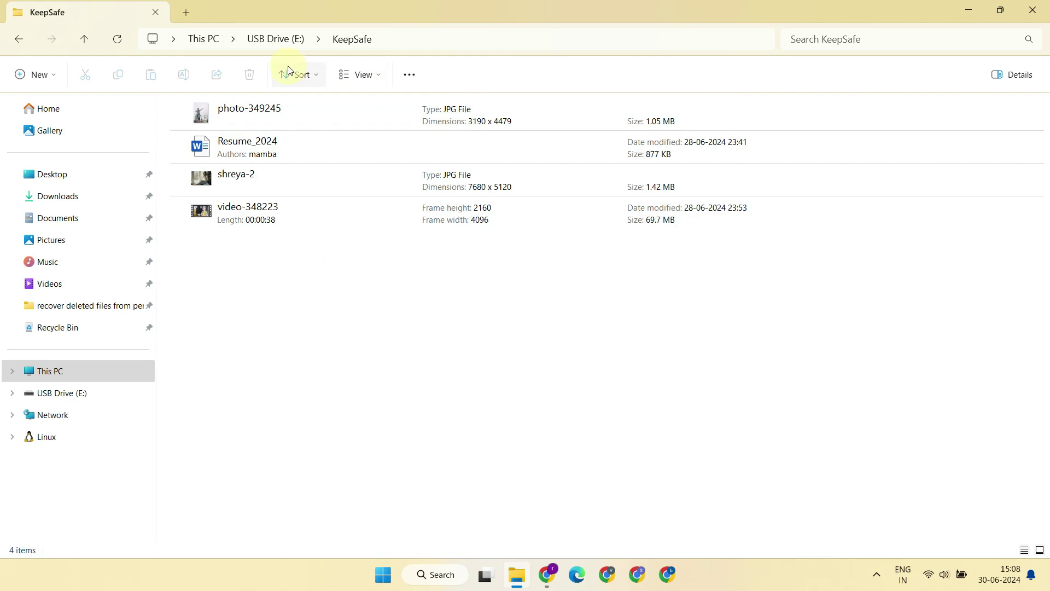
# Delete the KeepSafe folder from USB Drive (E:) and open the Recycle Bin to check for it.
pyautogui.rightClick(243, 123)
pyautogui.click(342, 139)
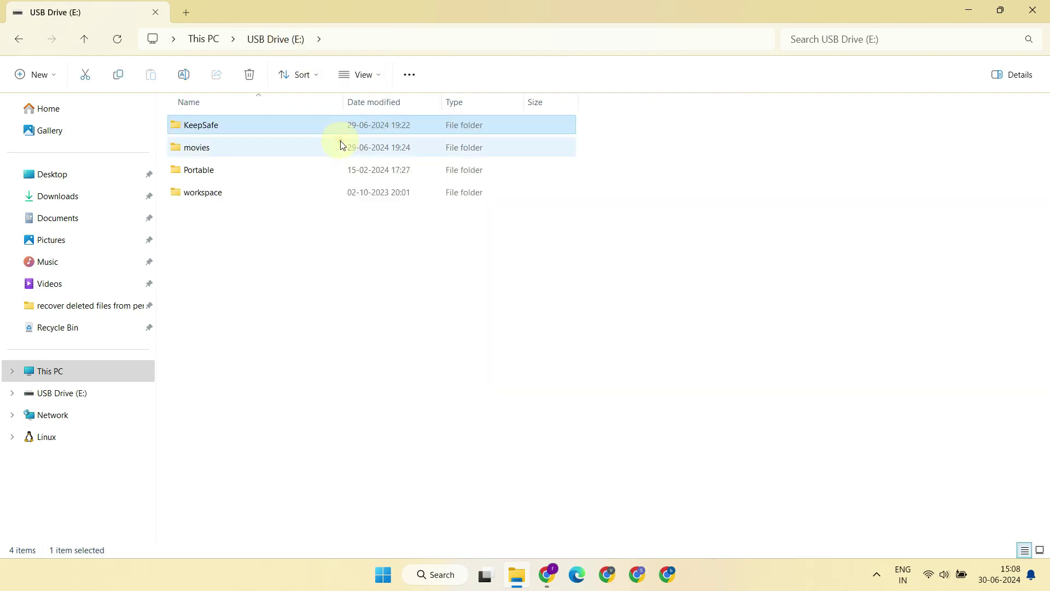
pyautogui.click(569, 333)
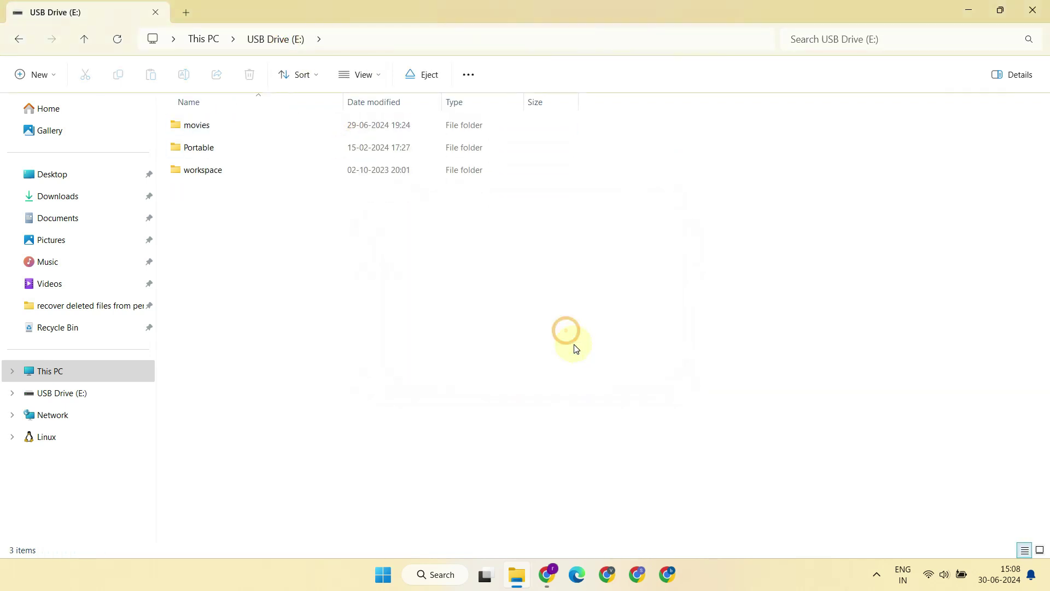
pyautogui.press('super+d')
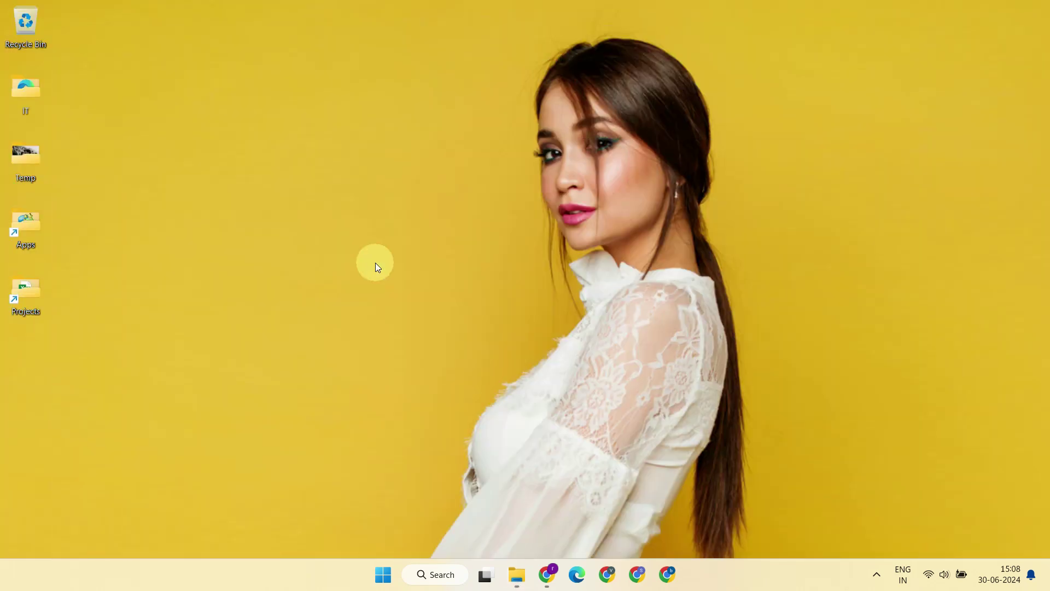
pyautogui.doubleClick(28, 34)
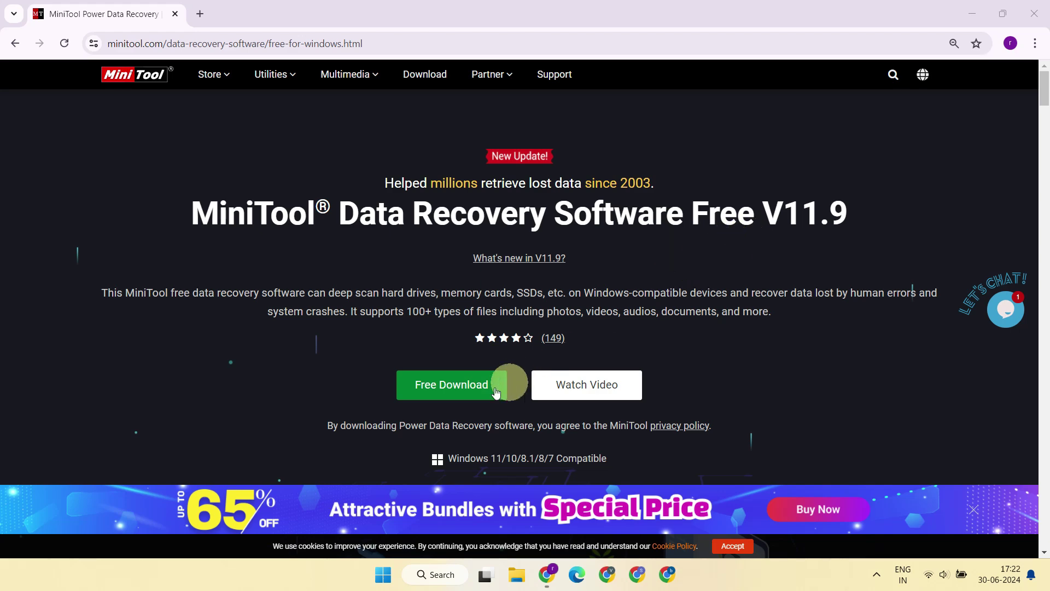
# Download the free MiniTool Power Data Recovery installer, pdr-free-online.exe, and start its installation.
pyautogui.click(461, 386)
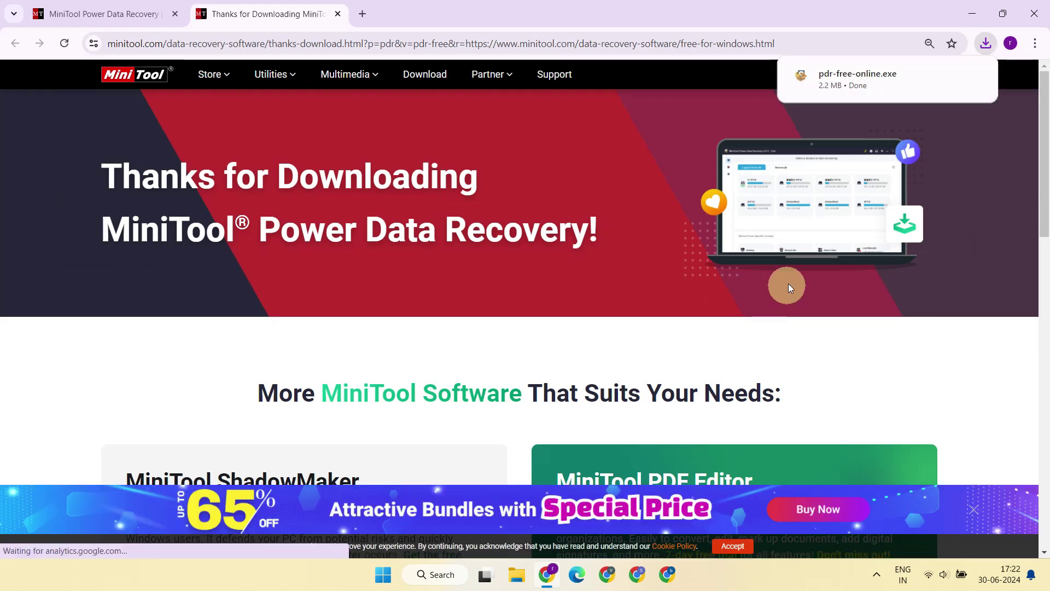
pyautogui.click(867, 80)
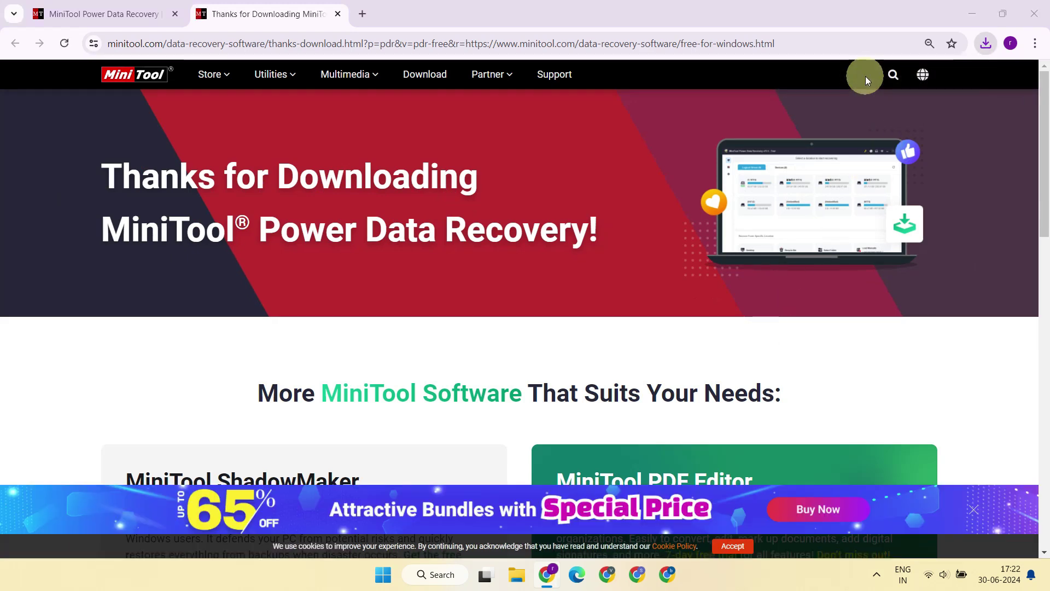
pyautogui.click(530, 353)
pyautogui.click(629, 335)
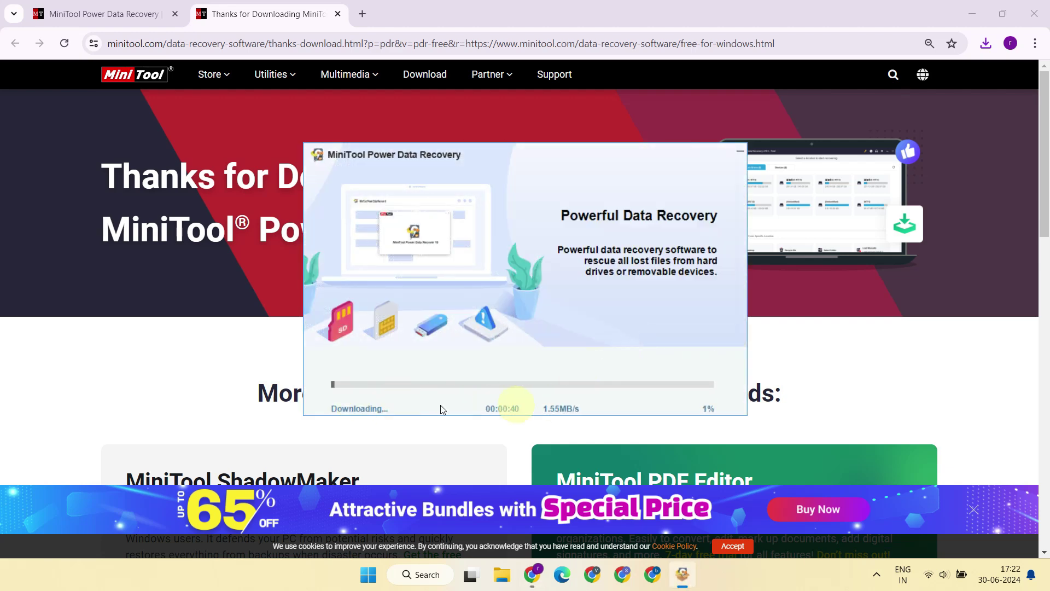
# Review the supported storage devices and file types on the MiniTool Data Recovery product page.
pyautogui.click(115, 10)
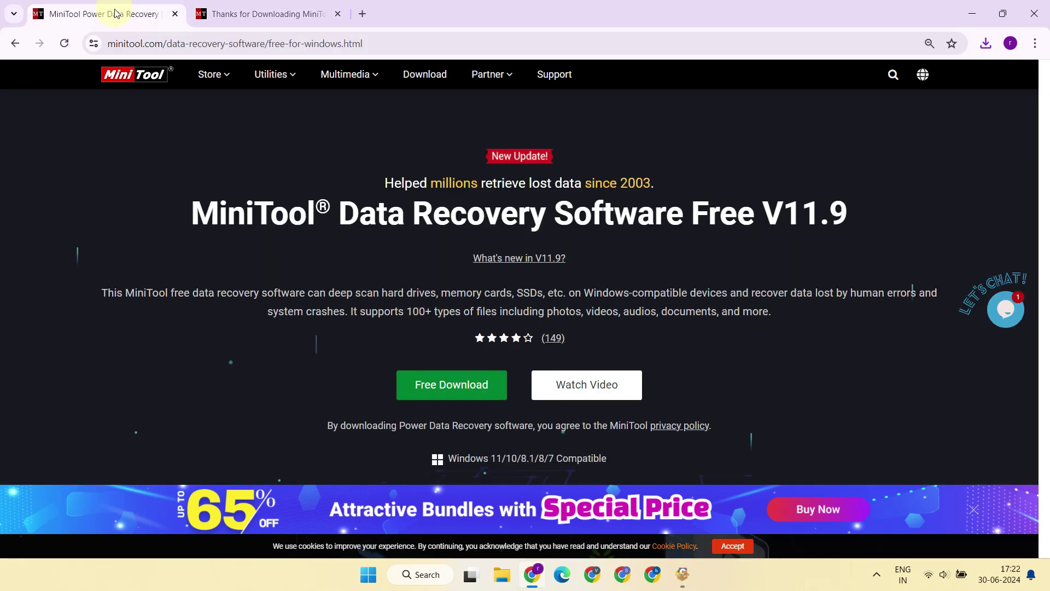
pyautogui.moveTo(1043, 87); pyautogui.dragTo(1045, 241)
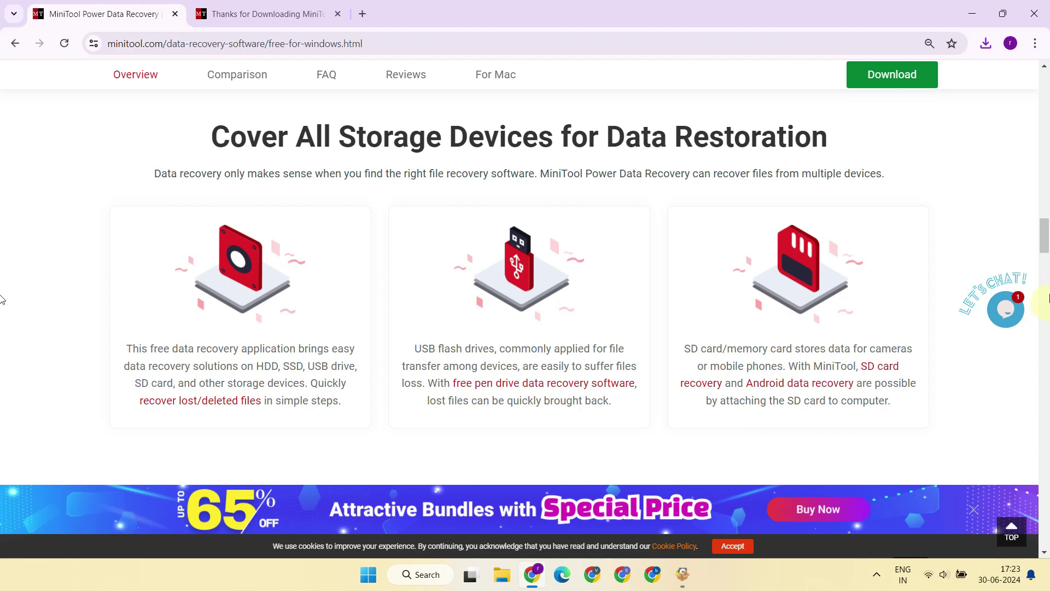
pyautogui.scroll(-8, 466, 413)
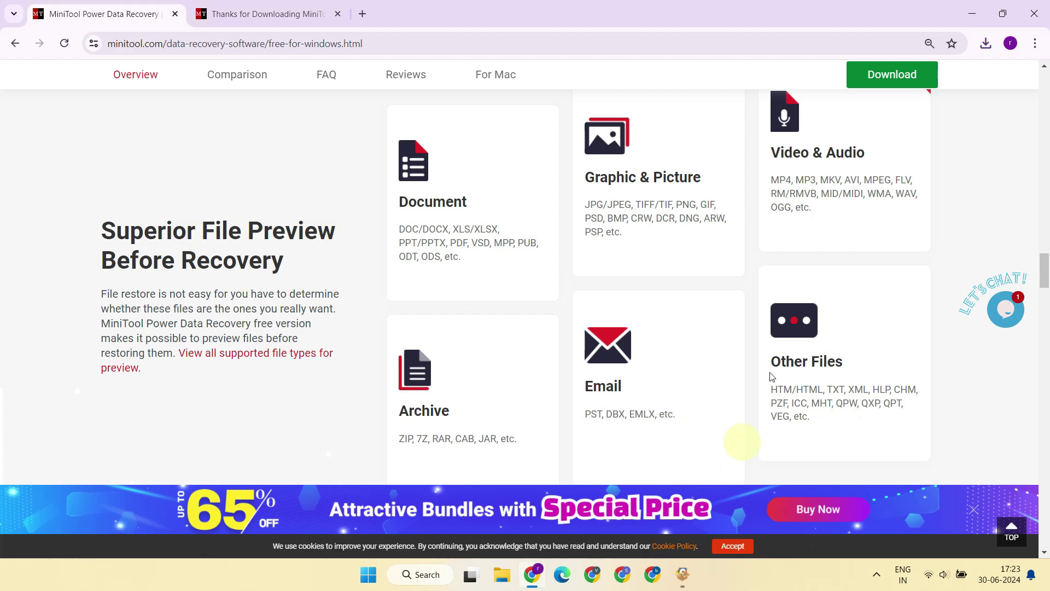
# Start the newly installed MiniTool Power Data Recovery and scan the logical drive USB Drive (E:).
pyautogui.click(972, 13)
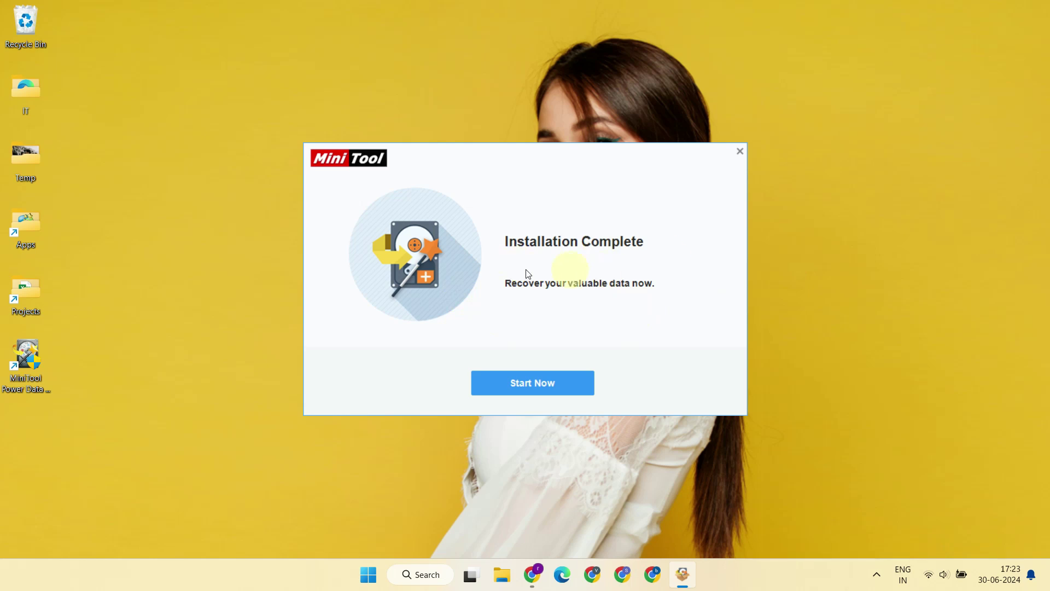
pyautogui.click(559, 390)
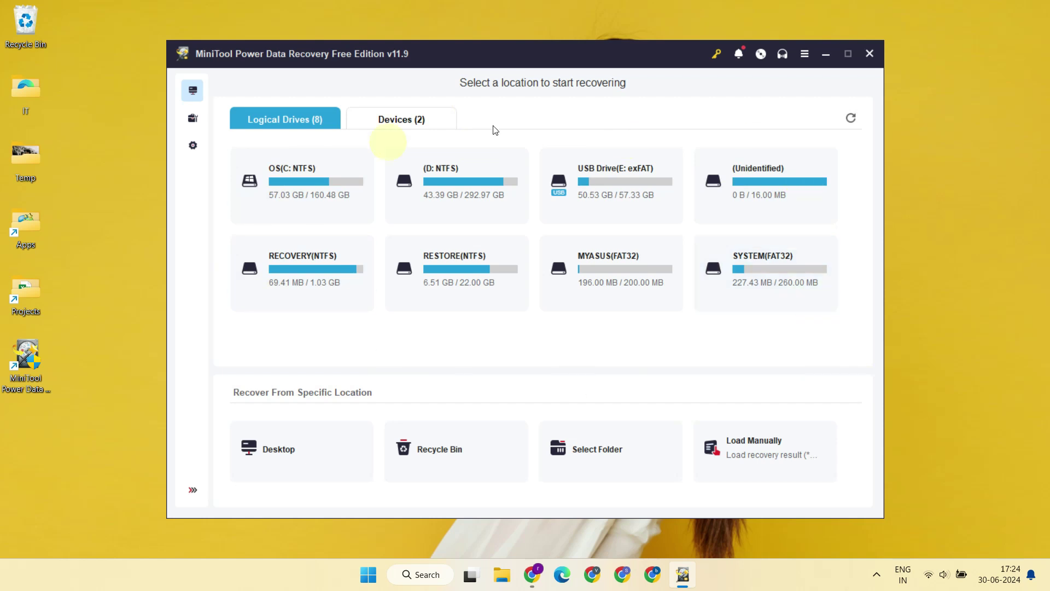
pyautogui.moveTo(645, 198)
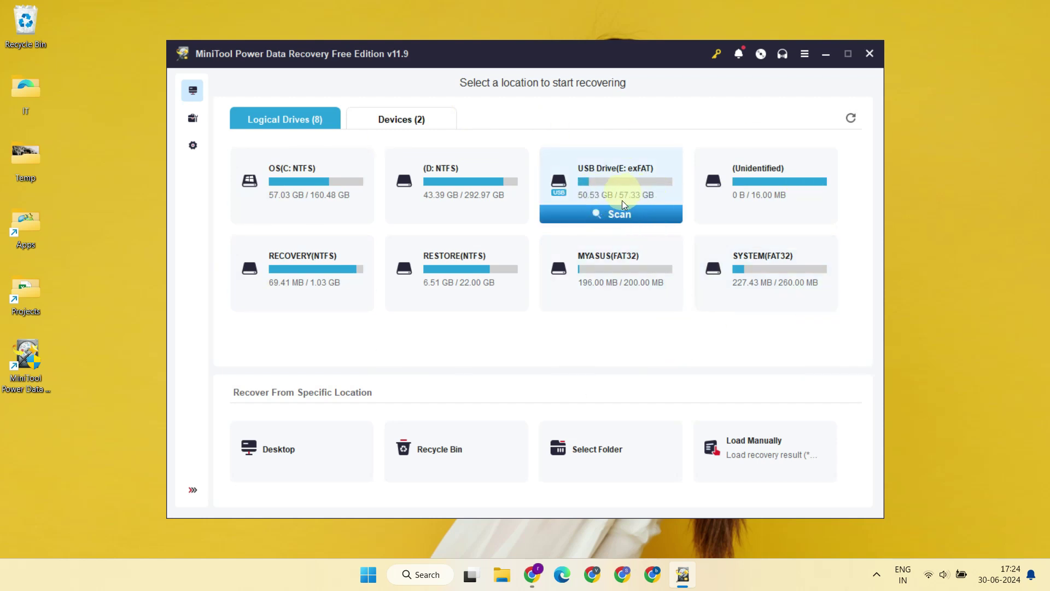
pyautogui.click(618, 216)
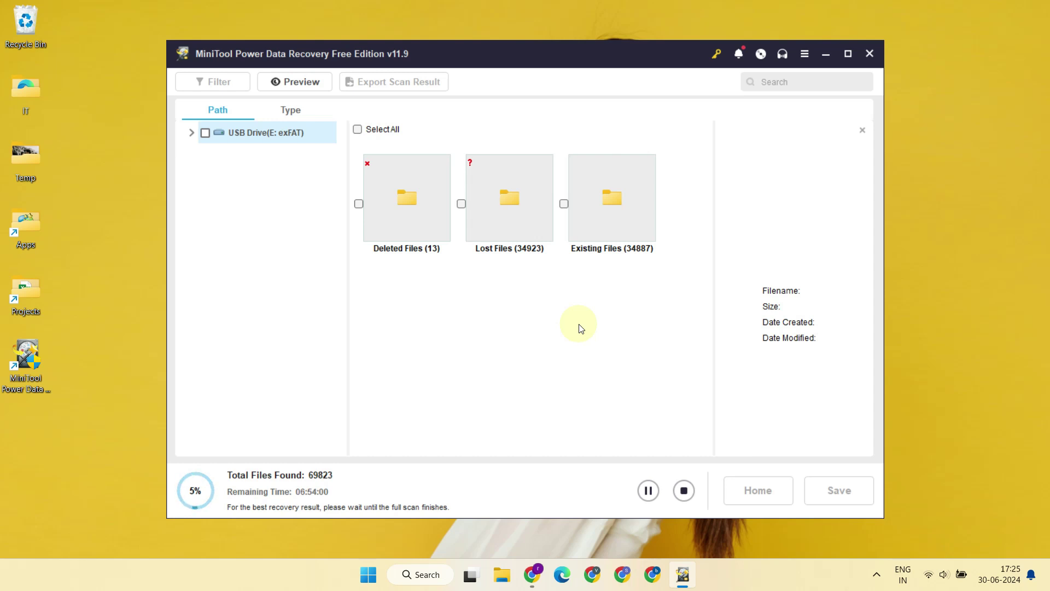
# Recover the KeepSafe folder from the scan's Deleted Files and save it to the Desktop.
pyautogui.doubleClick(410, 205)
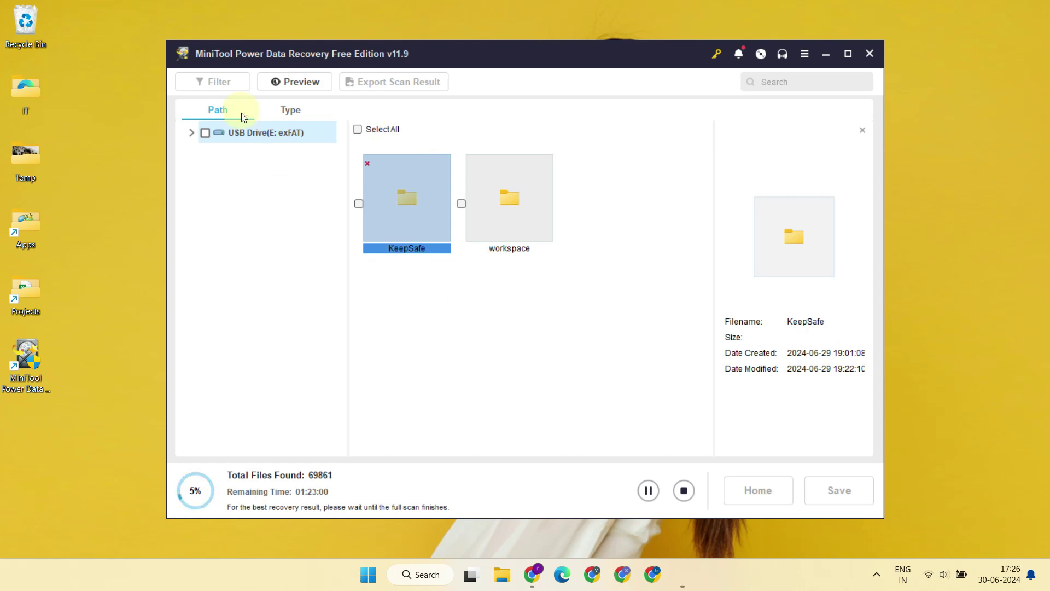
pyautogui.click(241, 134)
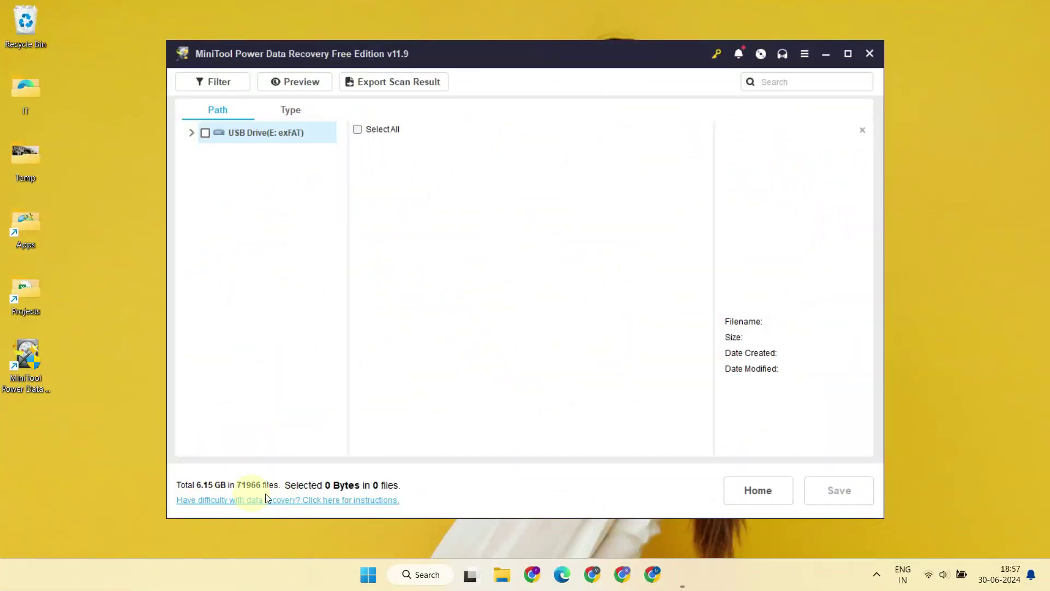
pyautogui.click(261, 141)
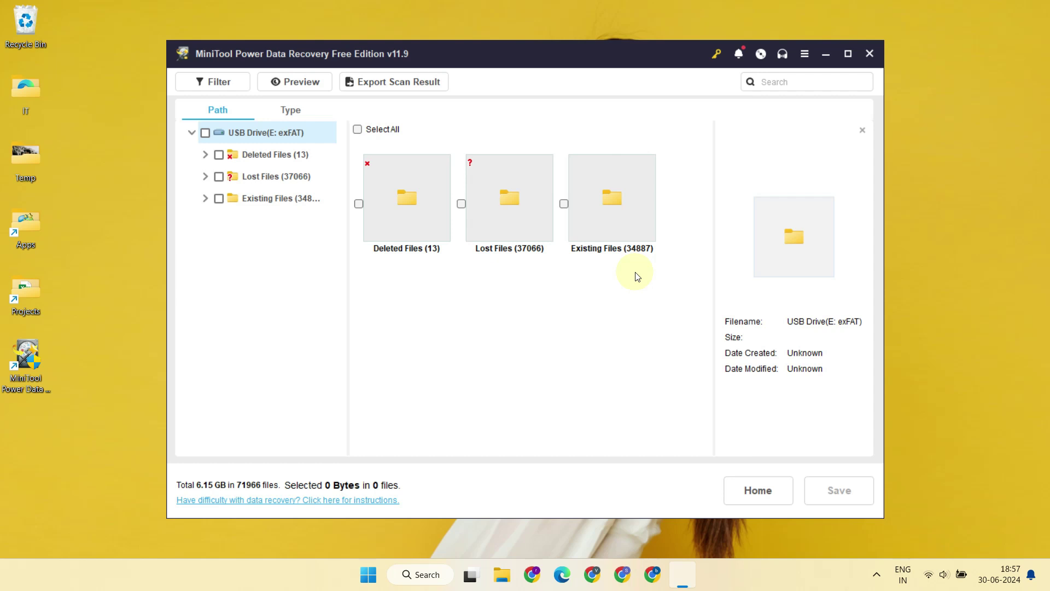
pyautogui.doubleClick(415, 203)
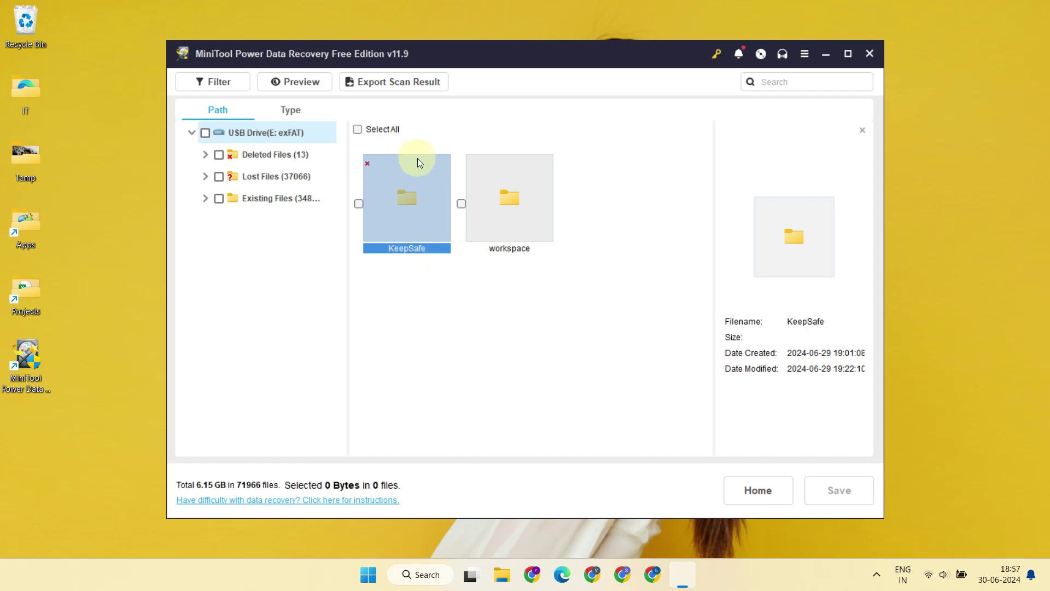
pyautogui.click(359, 204)
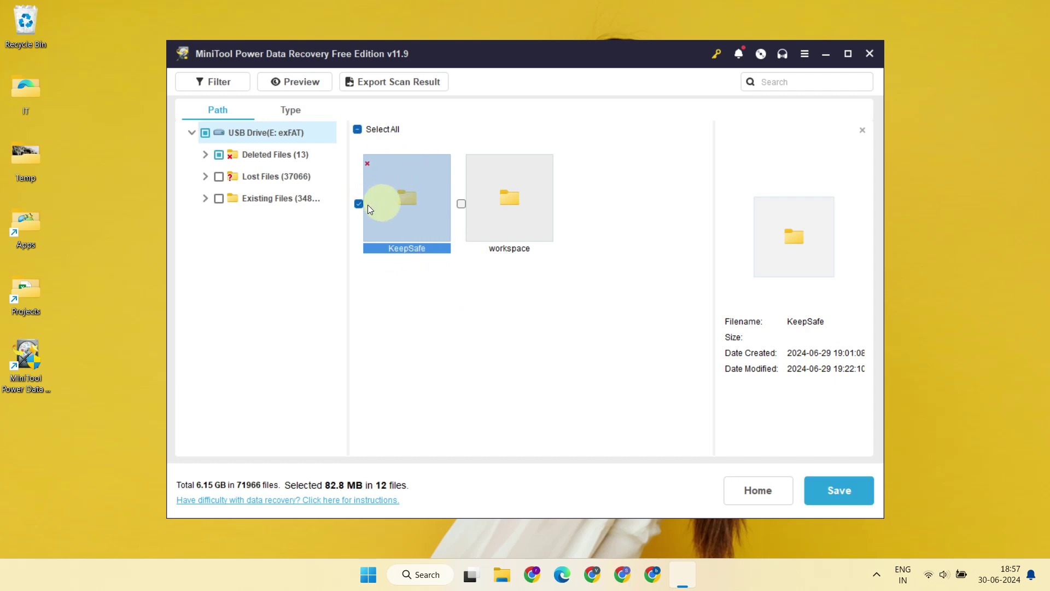
pyautogui.click(850, 491)
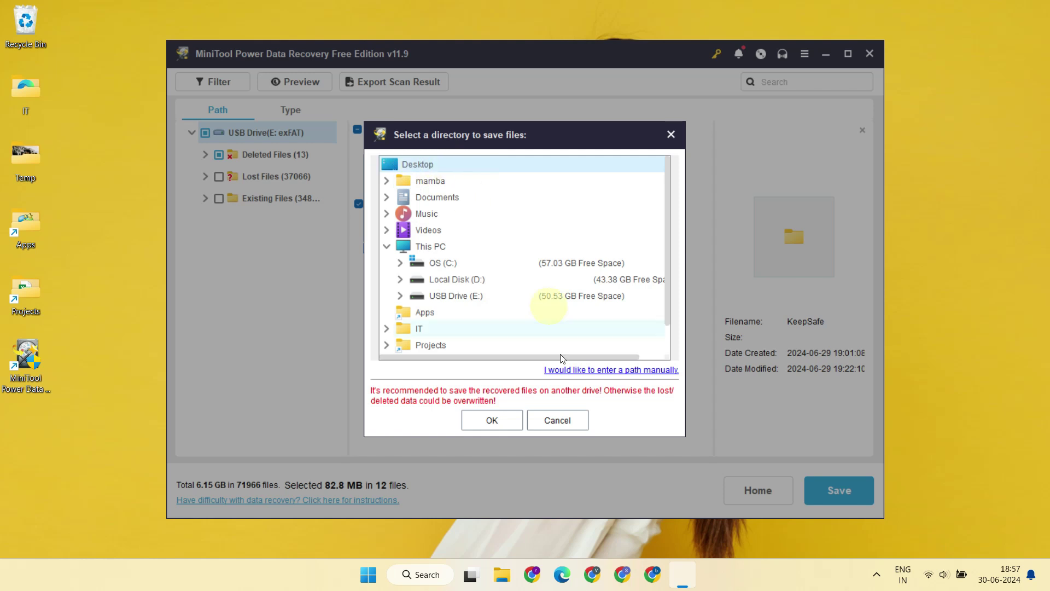
pyautogui.click(492, 420)
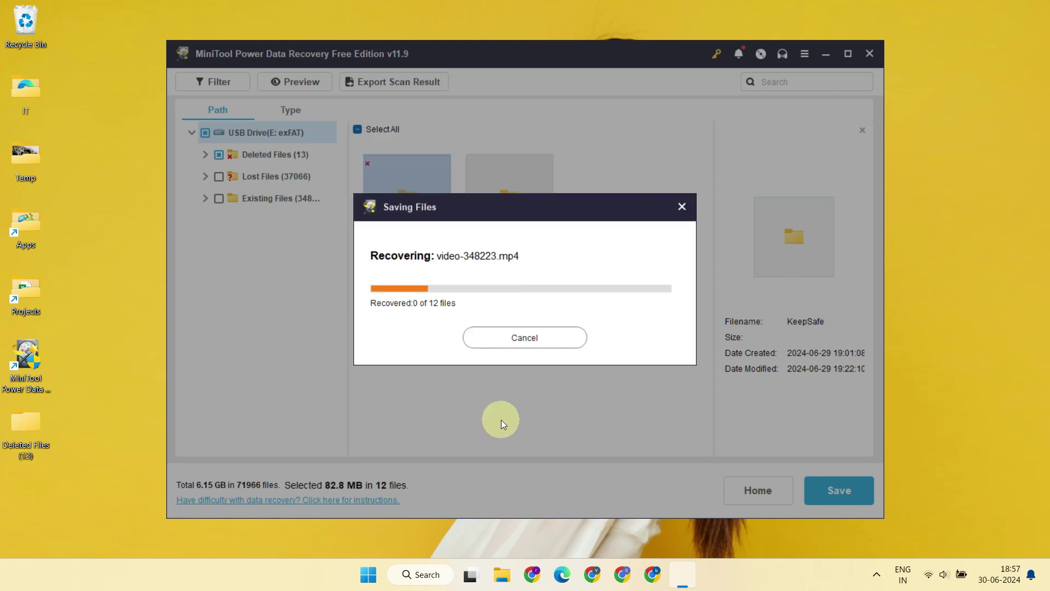
pyautogui.click(695, 203)
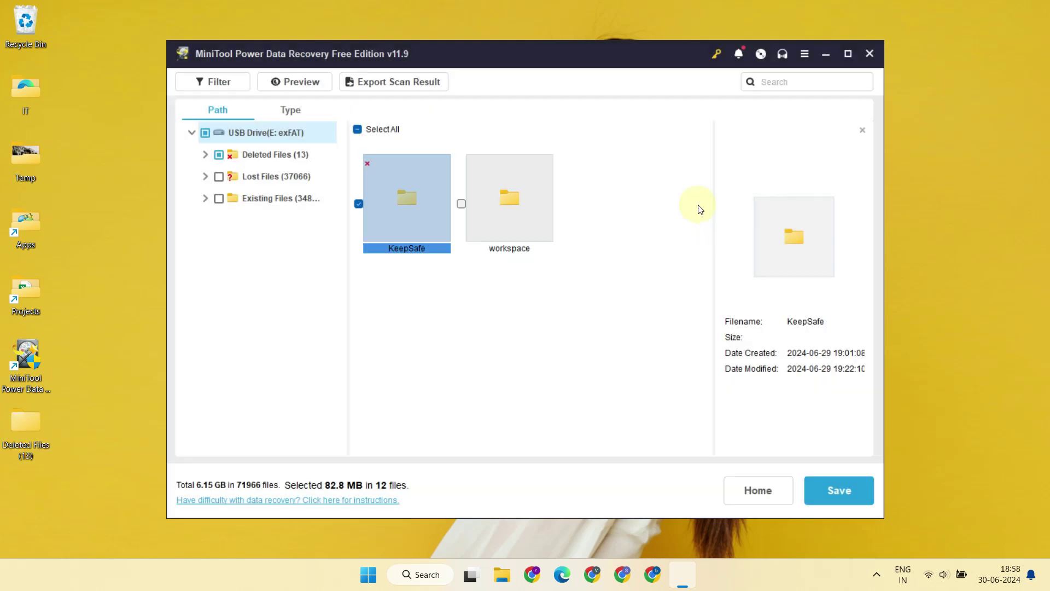
# Open the recovered KeepSafe folder on the desktop and check photo-349245, one other photo and video-348223.
pyautogui.click(826, 54)
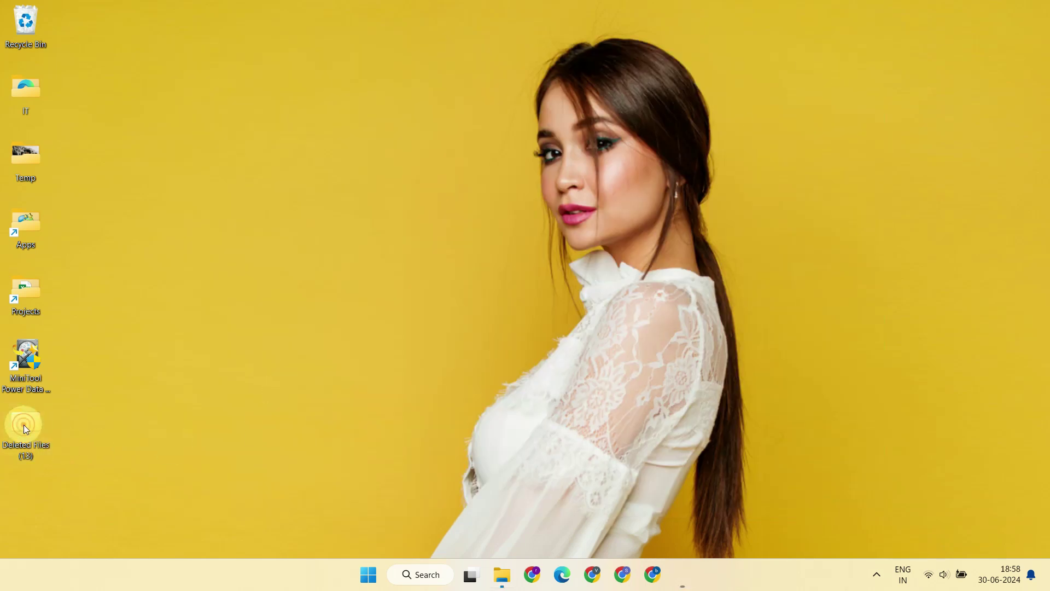
pyautogui.doubleClick(24, 425)
pyautogui.doubleClick(175, 132)
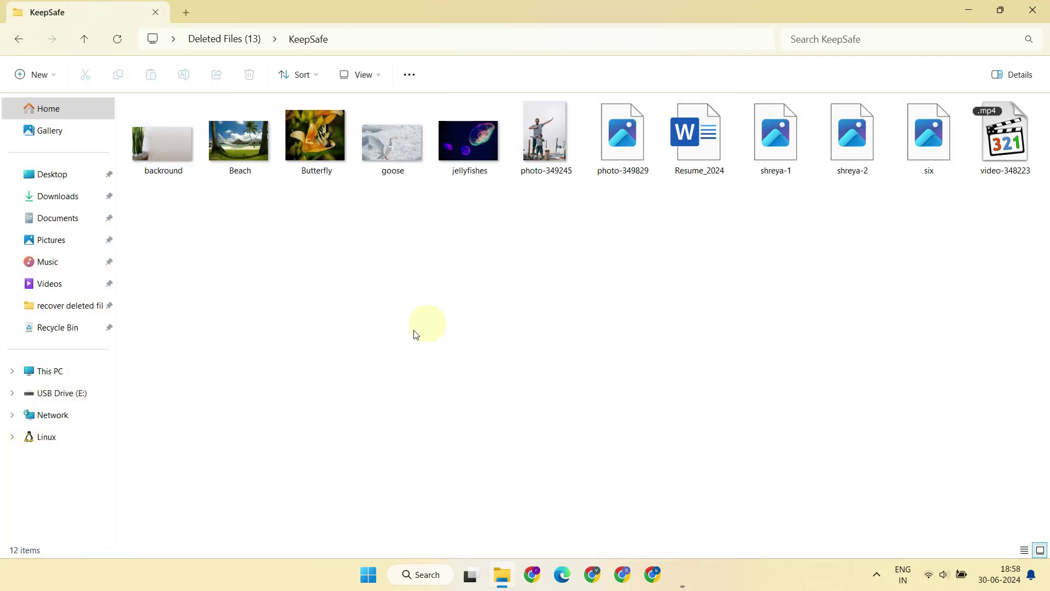
pyautogui.click(538, 143)
pyautogui.doubleClick(538, 143)
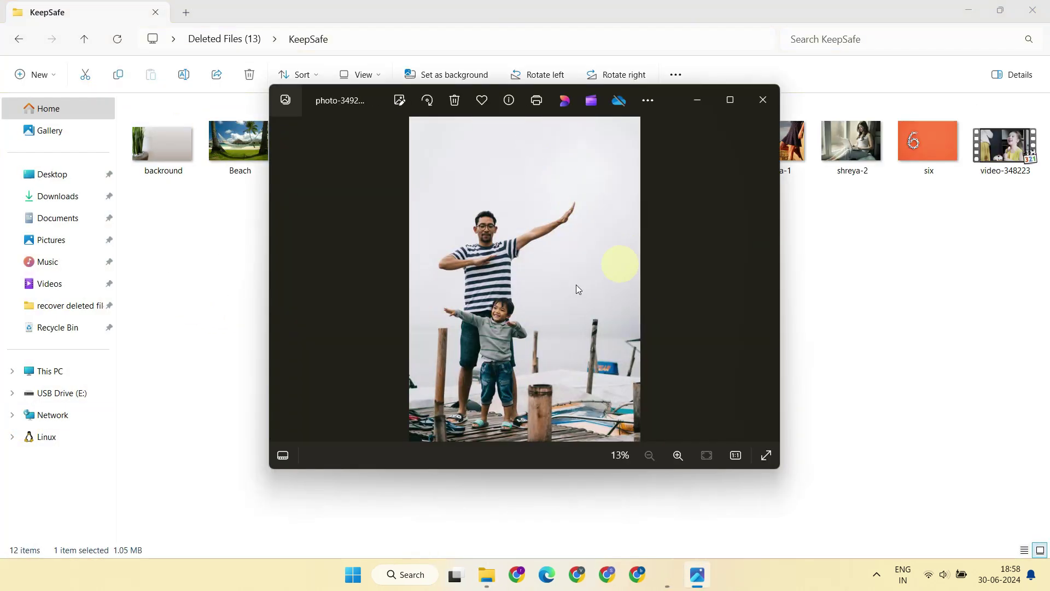
pyautogui.click(763, 100)
pyautogui.doubleClick(850, 150)
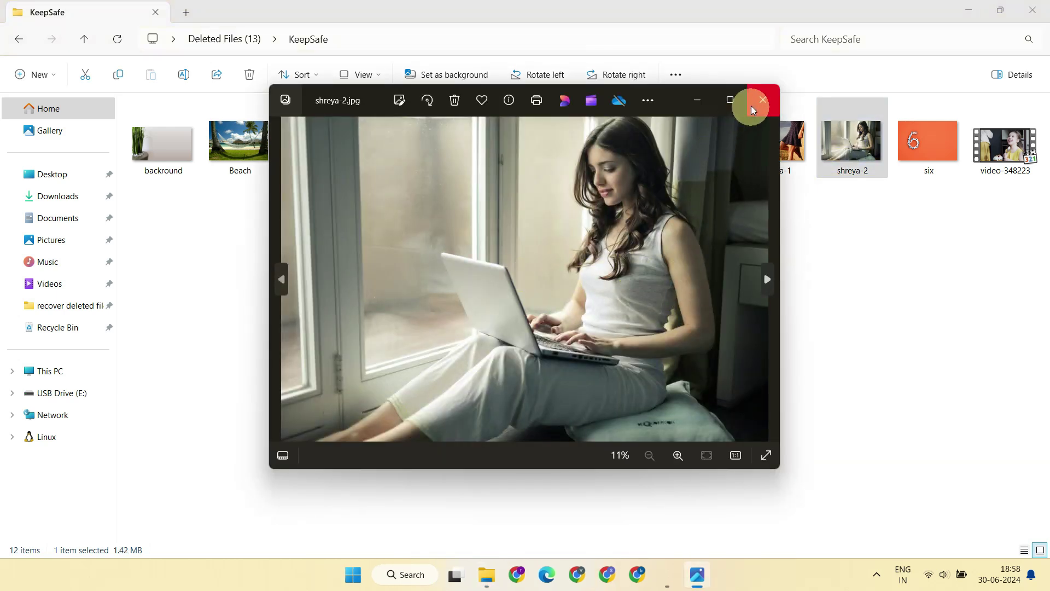
pyautogui.click(763, 99)
pyautogui.click(993, 155)
pyautogui.doubleClick(993, 154)
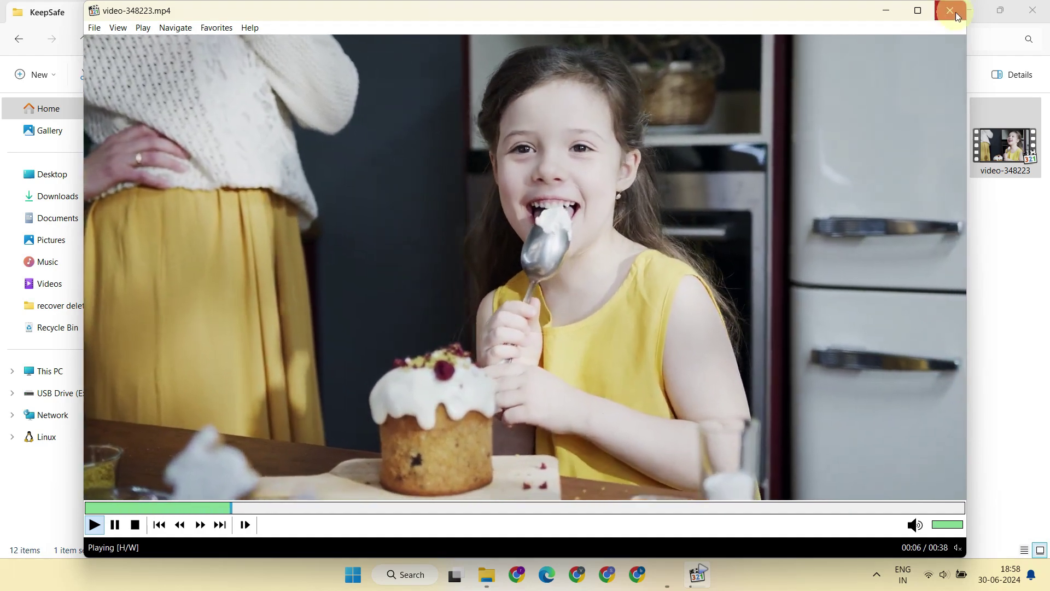
pyautogui.click(951, 11)
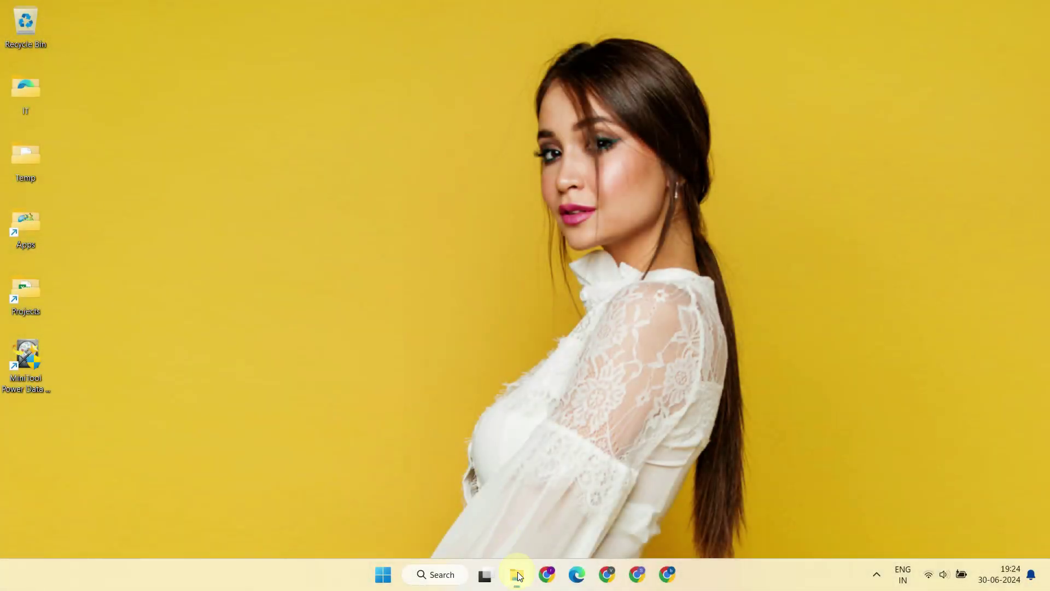
# Quick-format USB Drive (E:) with the default exFAT file system.
pyautogui.click(517, 574)
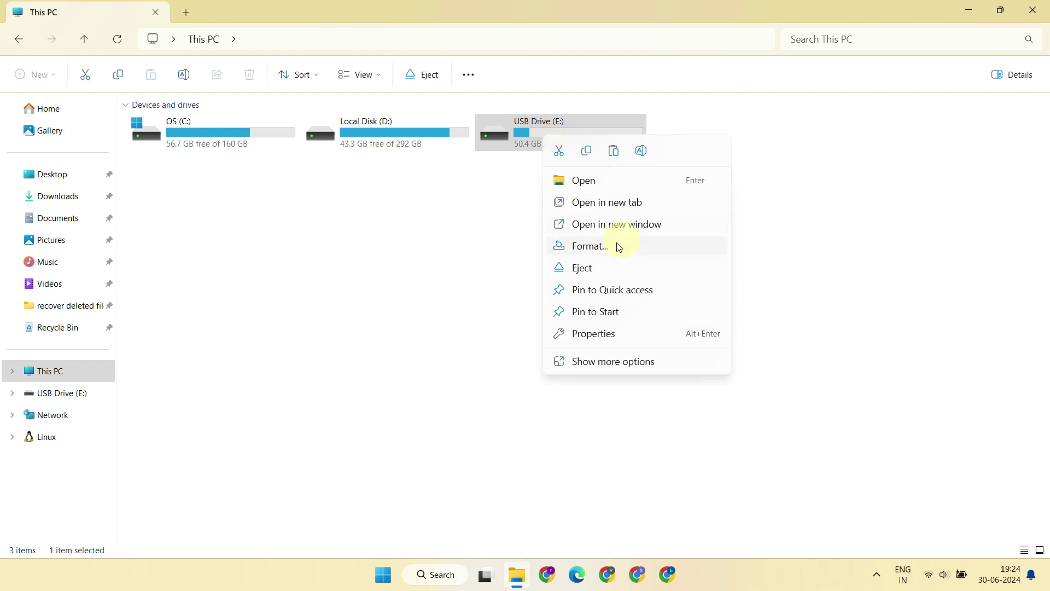
pyautogui.click(591, 247)
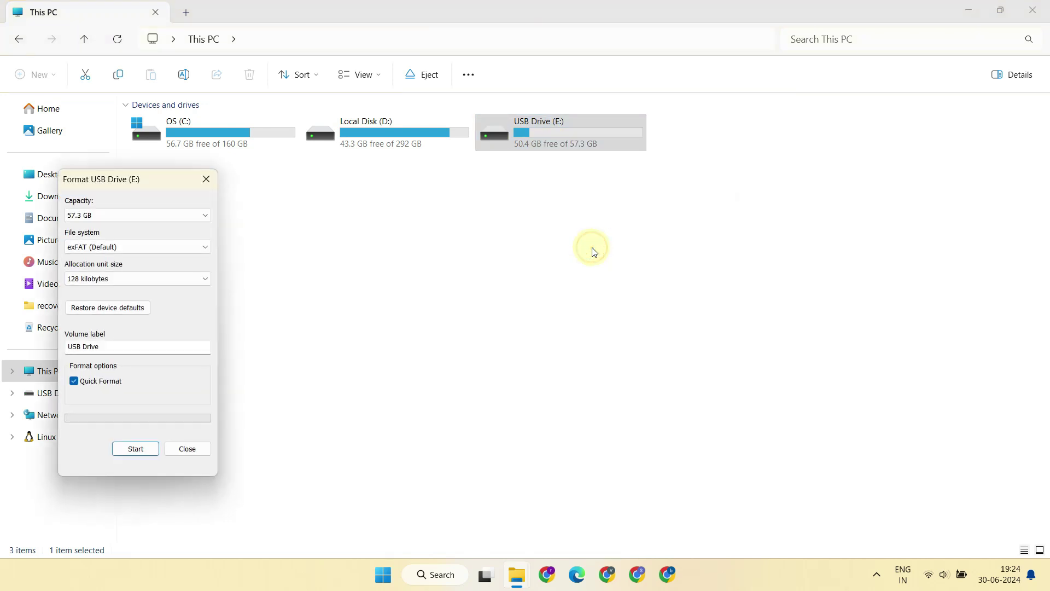
pyautogui.click(140, 447)
pyautogui.click(566, 287)
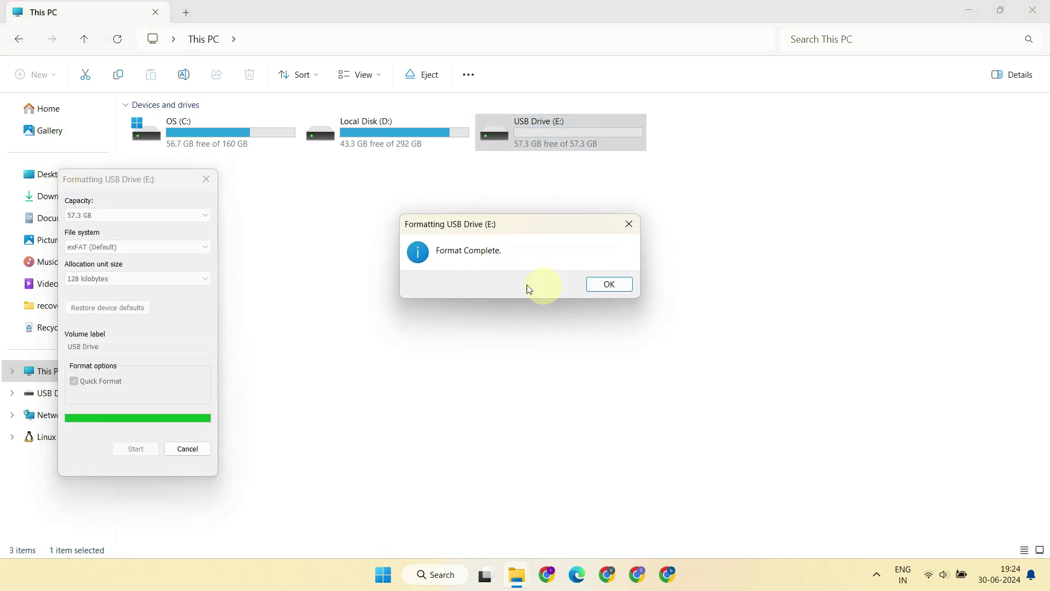
pyautogui.click(626, 286)
pyautogui.click(182, 447)
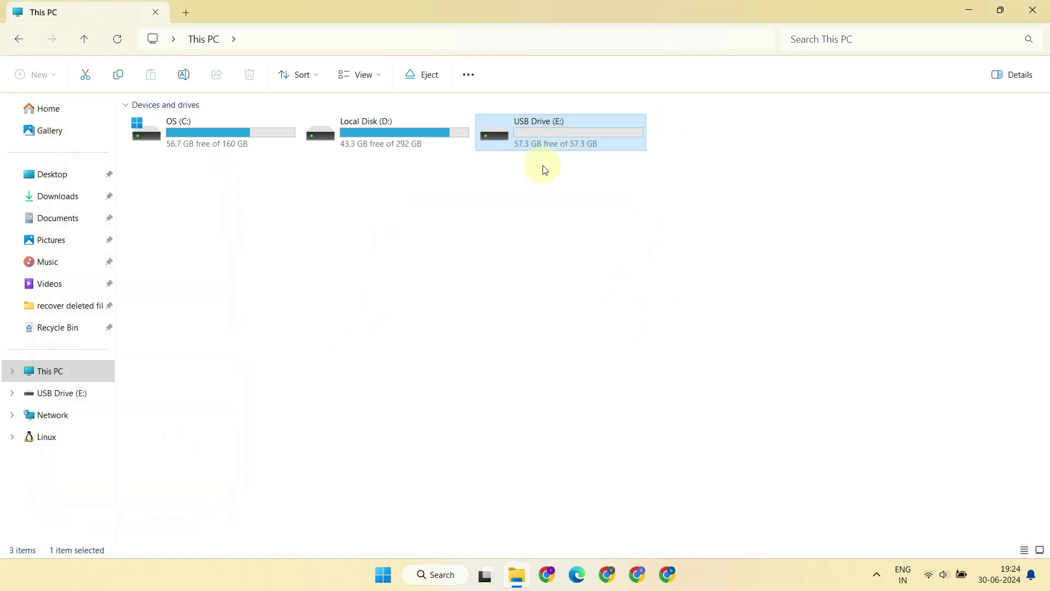
# Check the Recycle Bin for files from the formatted USB drive and close it.
pyautogui.press('super+d')
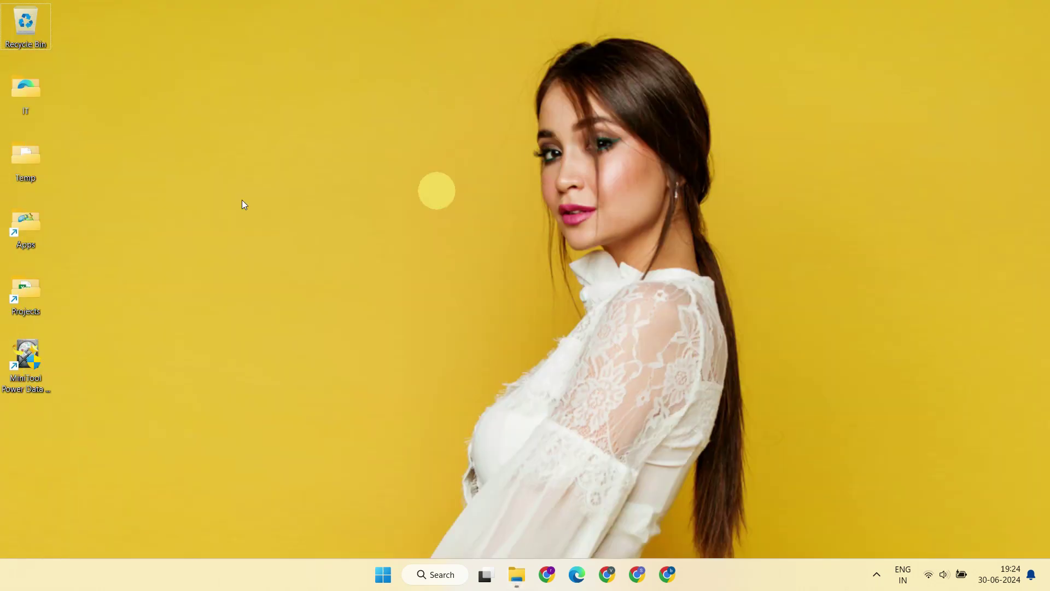
pyautogui.doubleClick(31, 33)
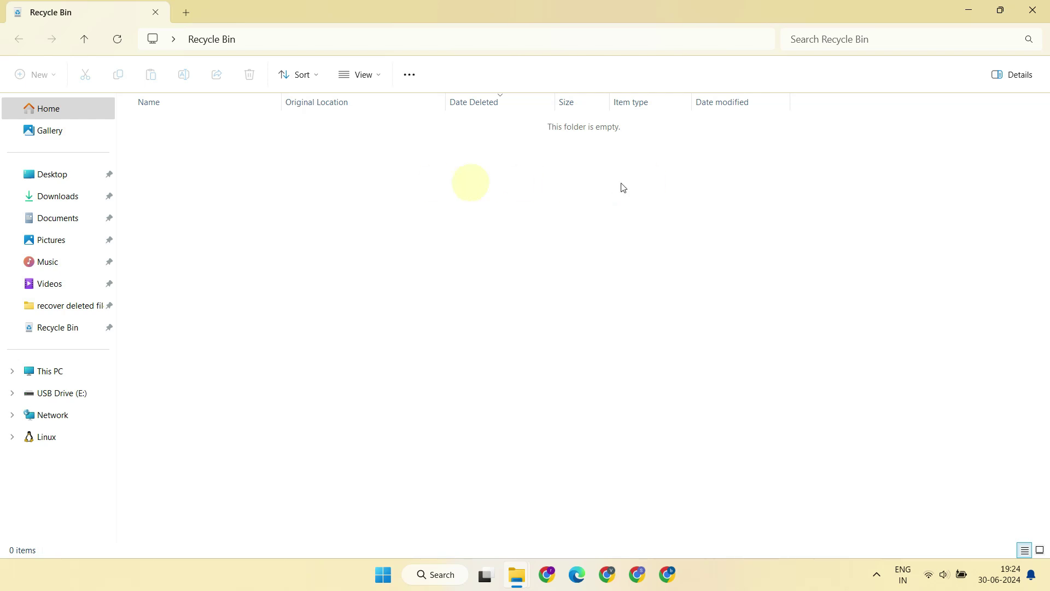
pyautogui.click(1032, 10)
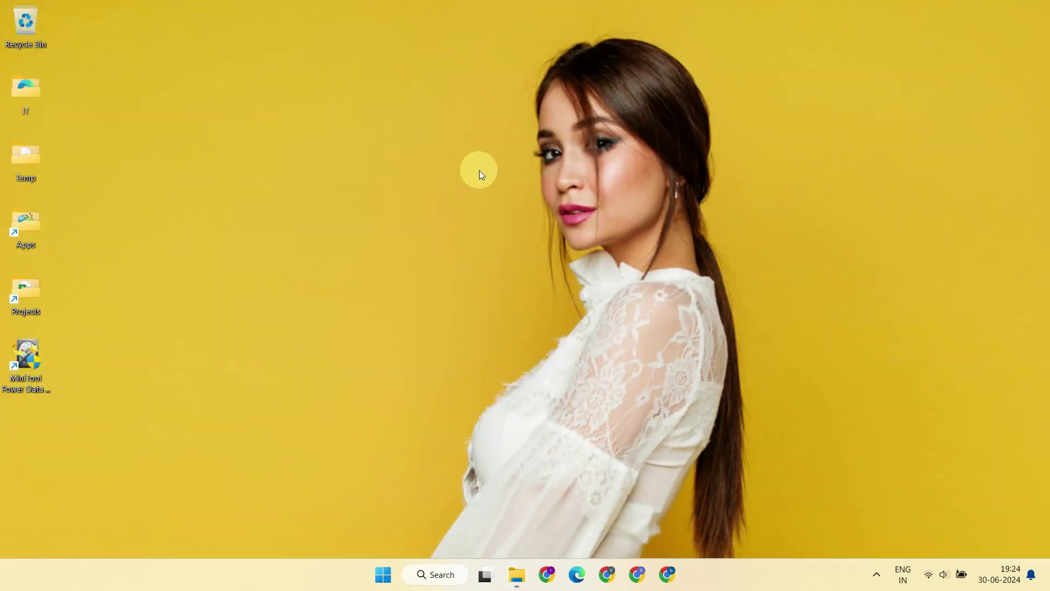
# Launch MiniTool Power Data Recovery from the desktop and scan the formatted USB Drive (E:).
pyautogui.doubleClick(31, 366)
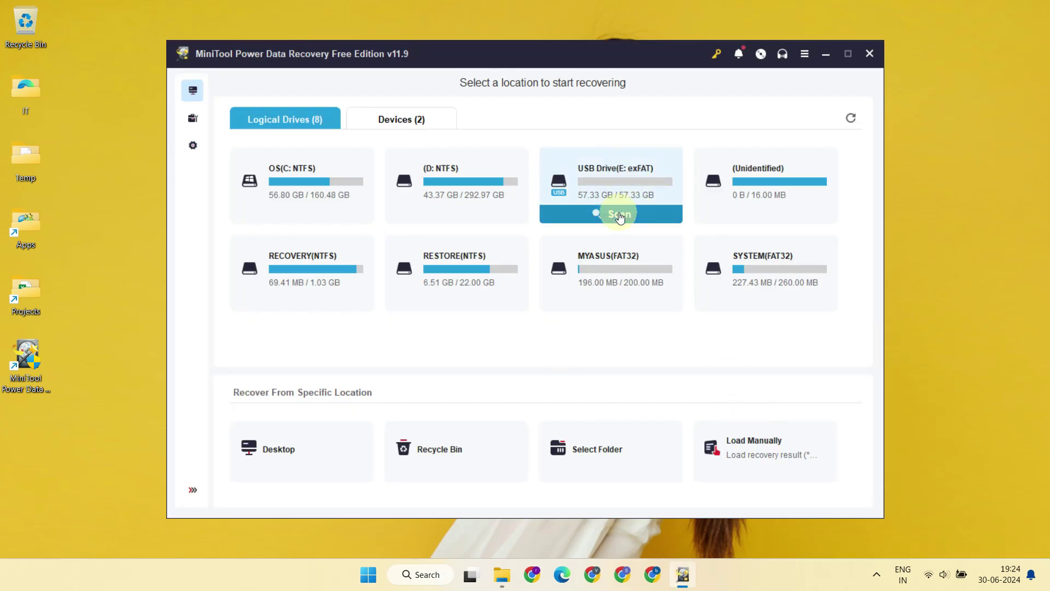
pyautogui.click(620, 215)
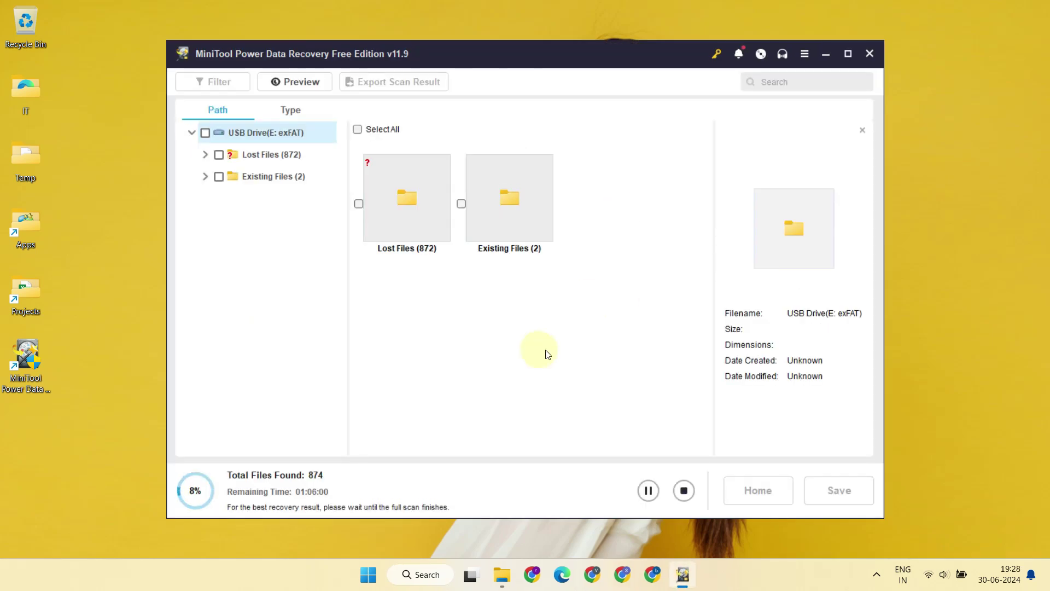